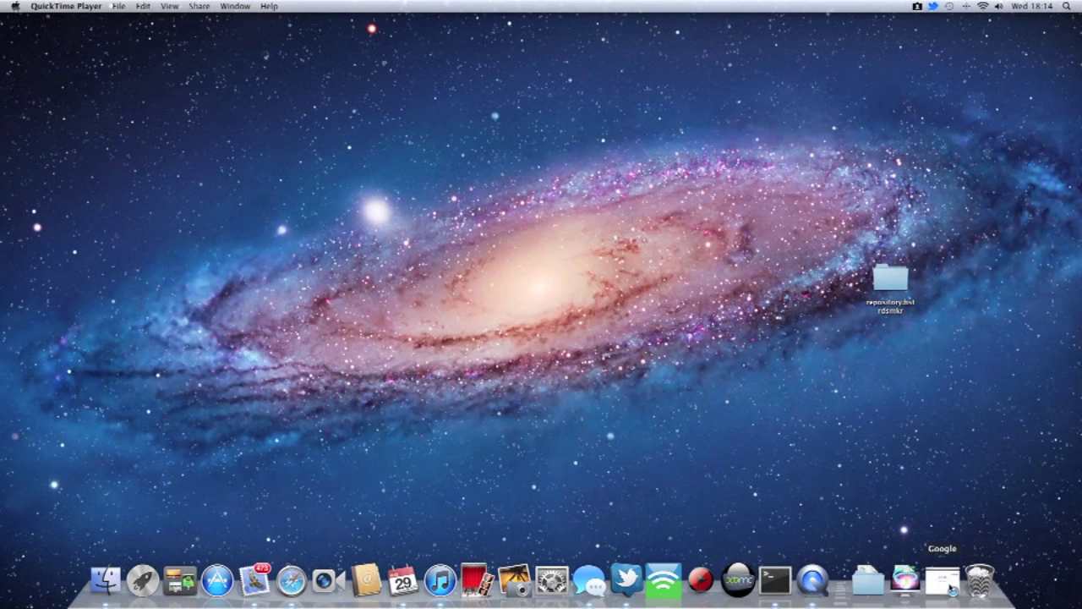
# Search Google for "xbmc", open the official xbmc.org site and go to its Downloads page.
pyautogui.click(943, 580)
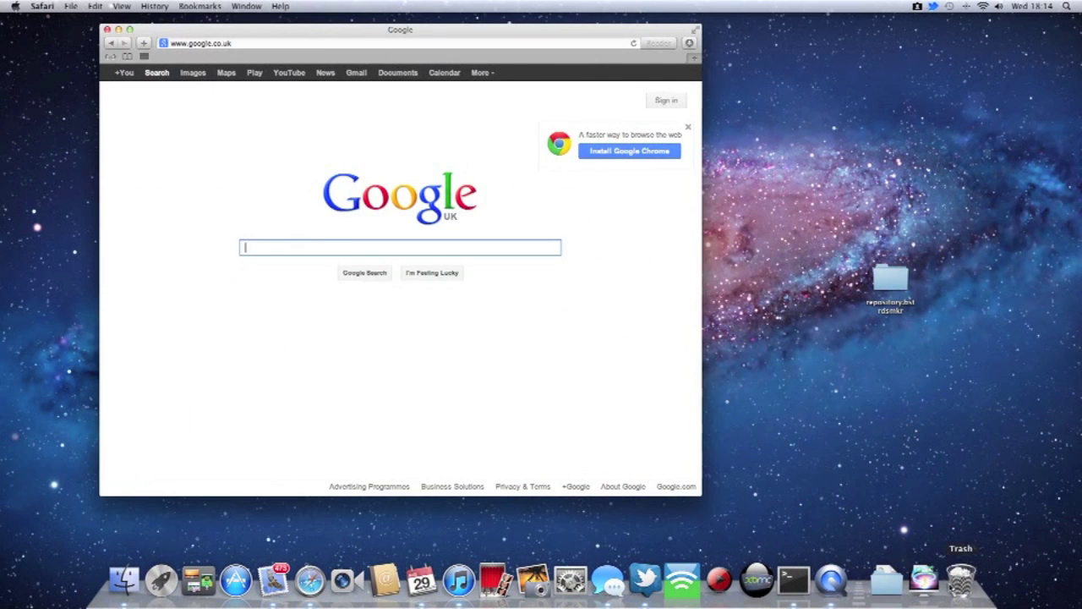
pyautogui.write('xbmc')
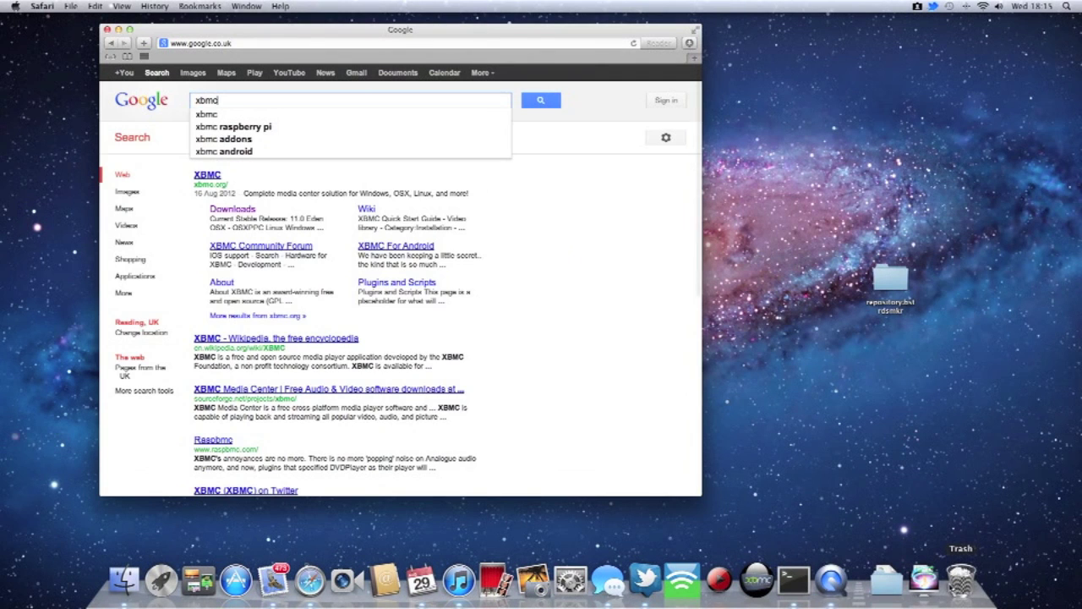
pyautogui.press('Return')
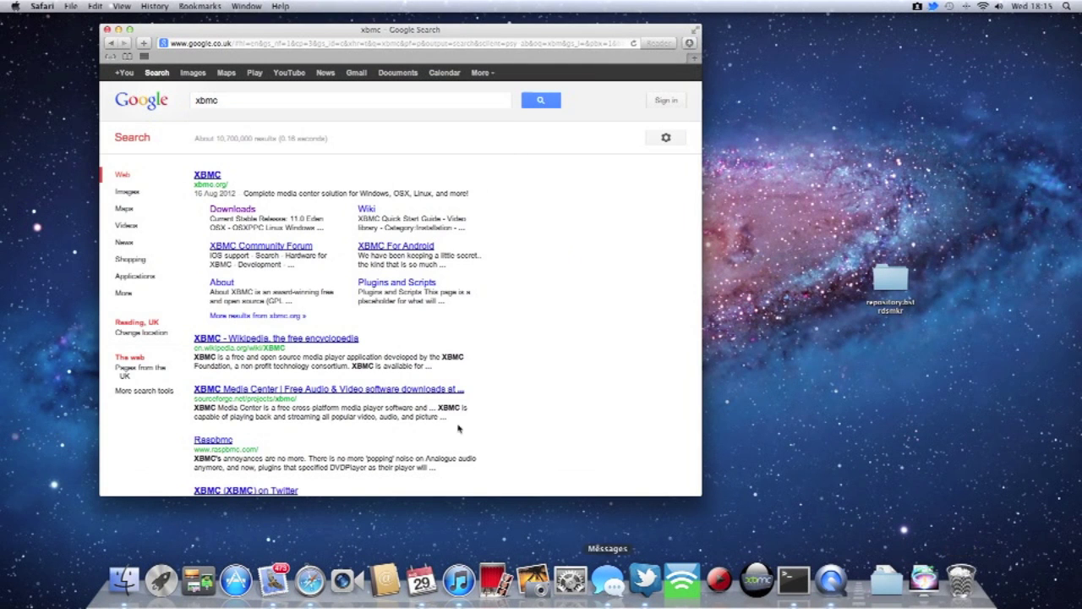
pyautogui.click(208, 175)
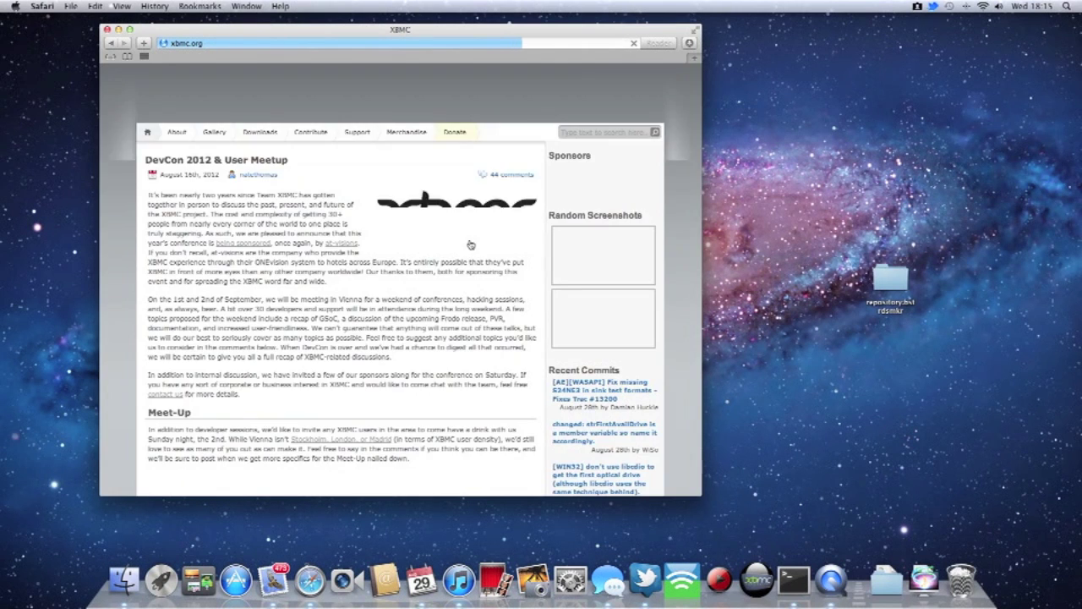
pyautogui.click(262, 133)
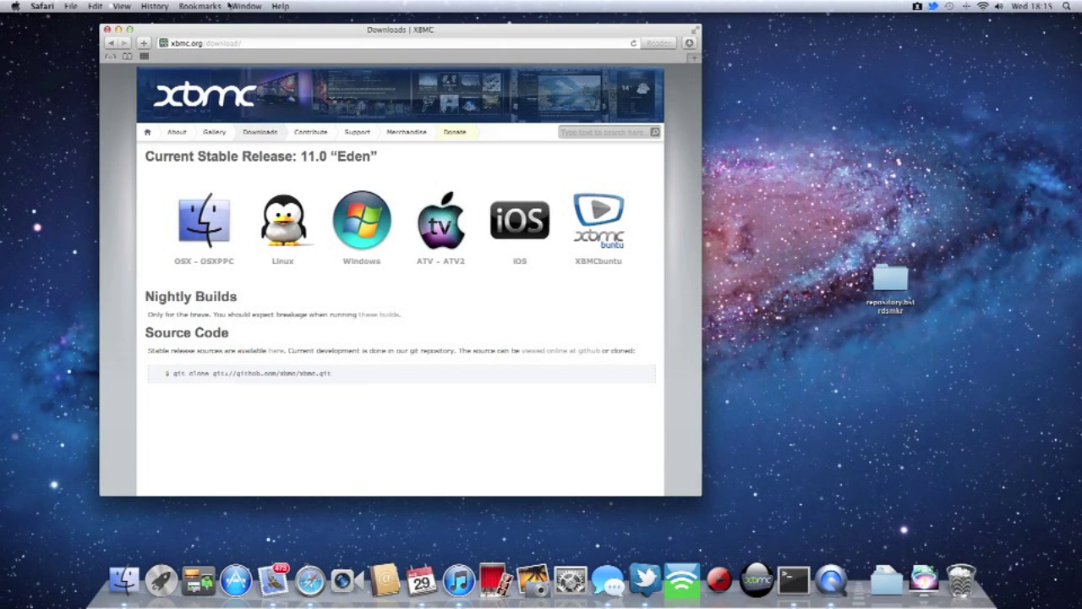
# Search the web for "unofficial xbmc repositories" and open the XBMC wiki page on unofficial add-on repositories.
pyautogui.click(235, 43)
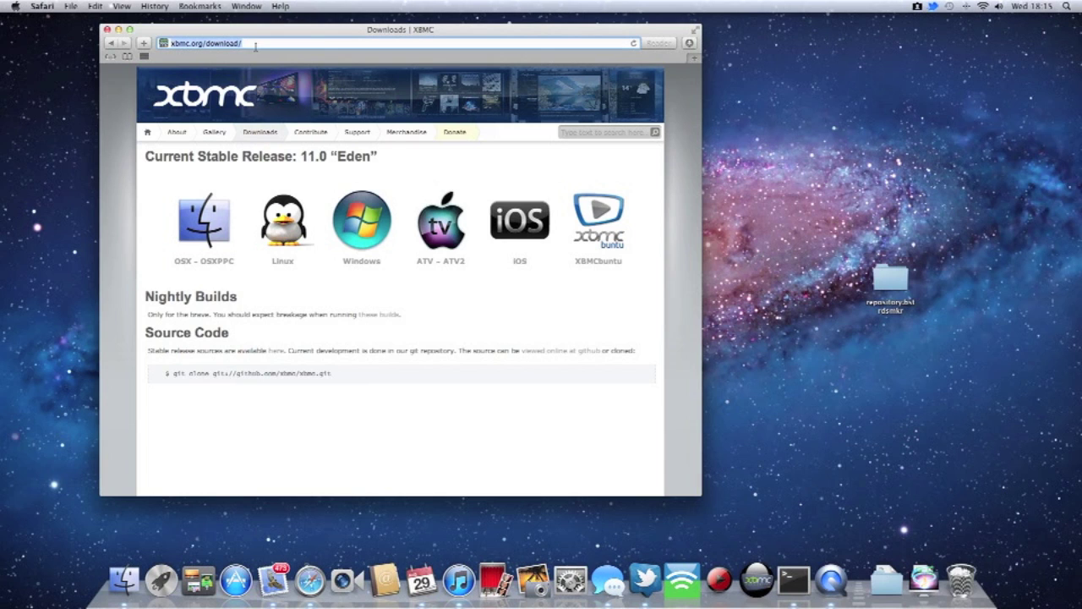
pyautogui.write('unoffic')
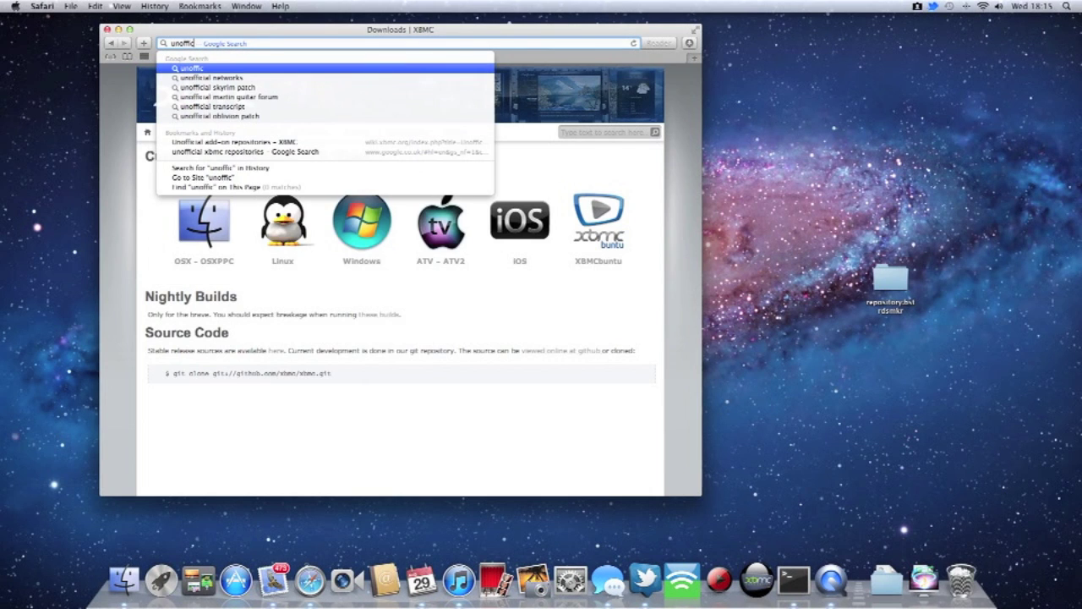
pyautogui.press('BackSpace')
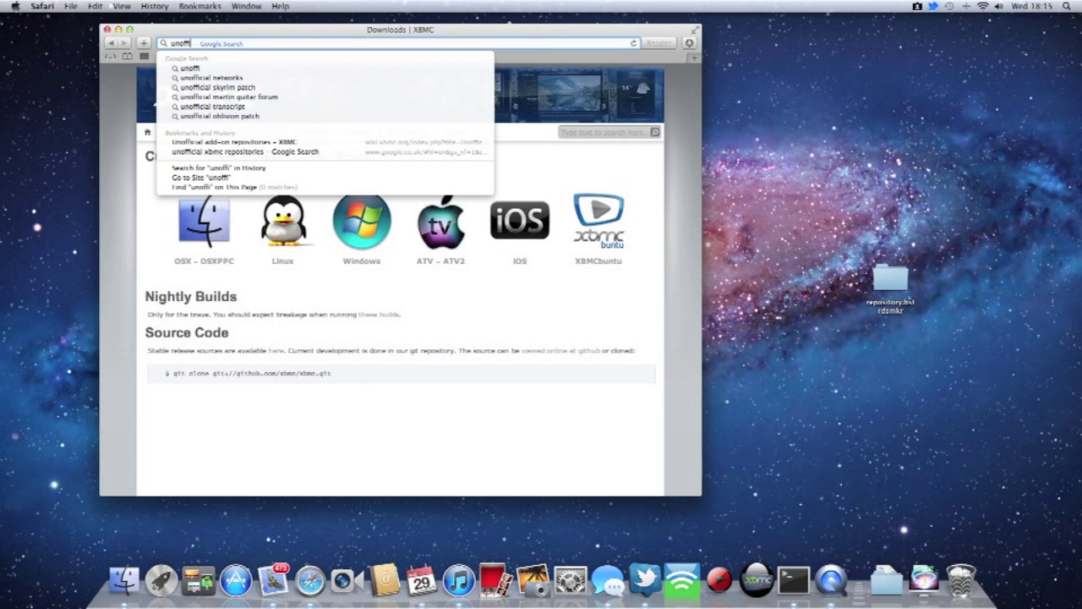
pyautogui.write('cial ')
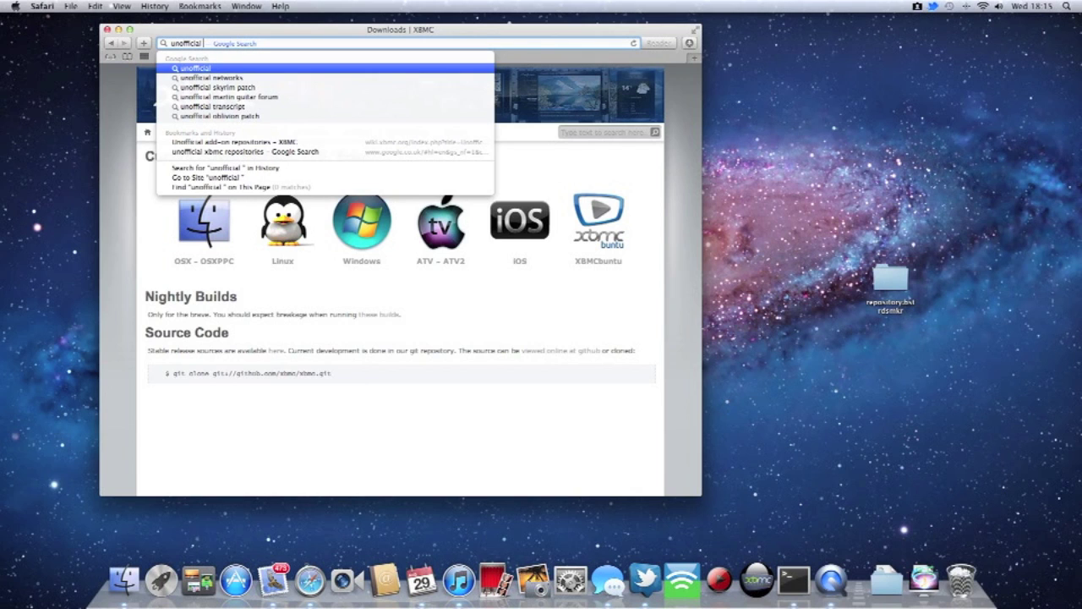
pyautogui.write('xbmc')
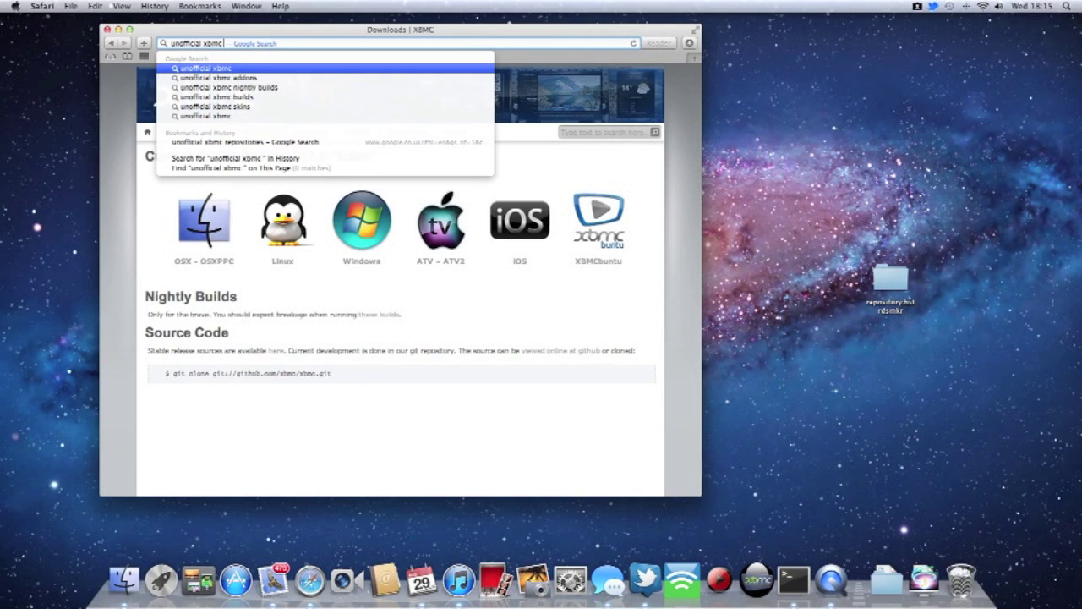
pyautogui.write(' repo')
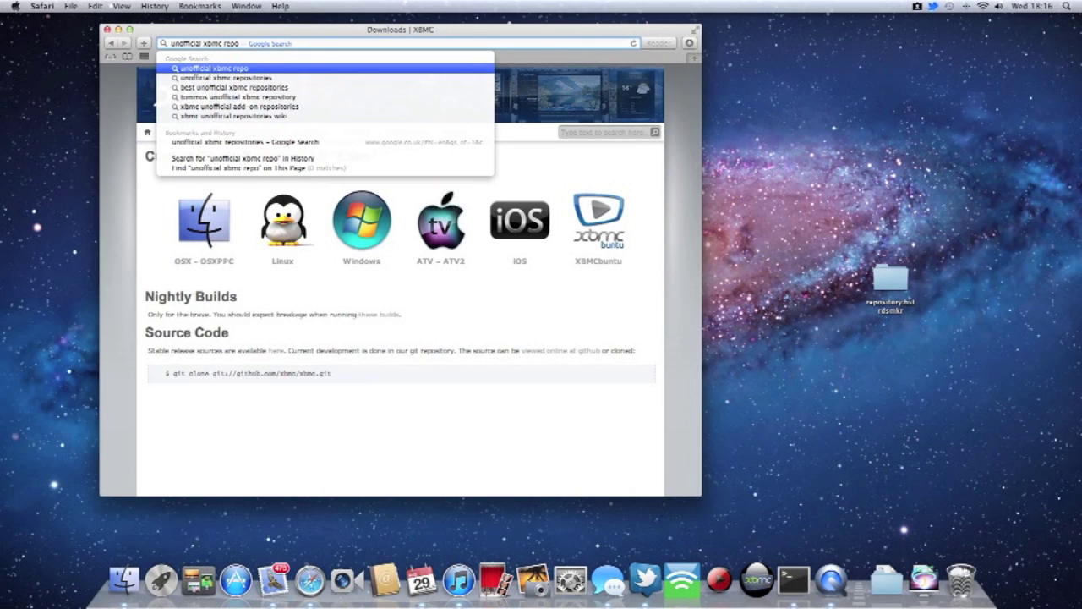
pyautogui.press('Down')
pyautogui.press('Return')
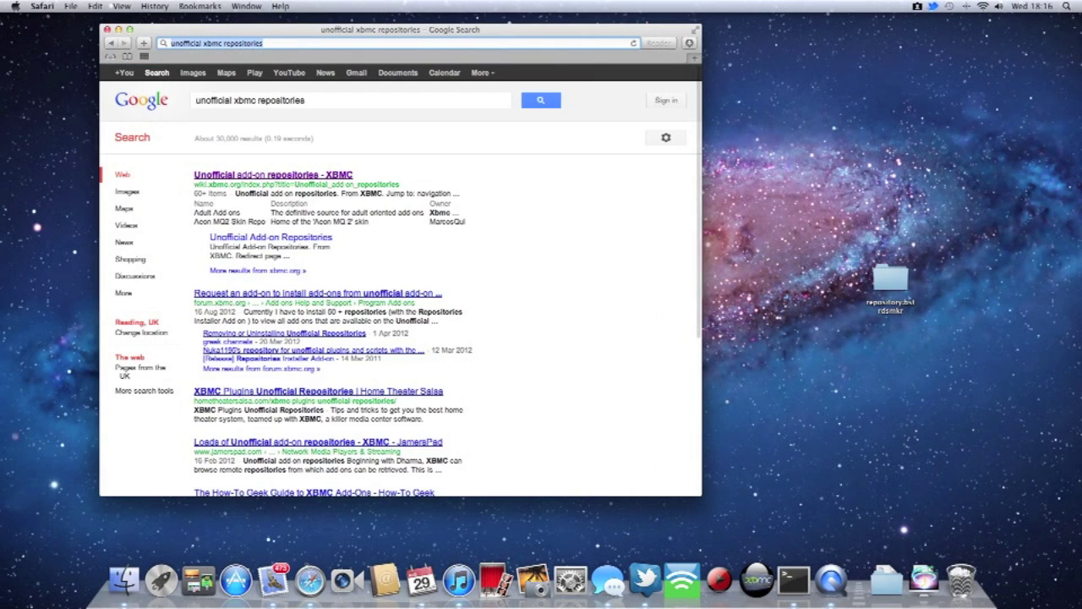
pyautogui.click(310, 174)
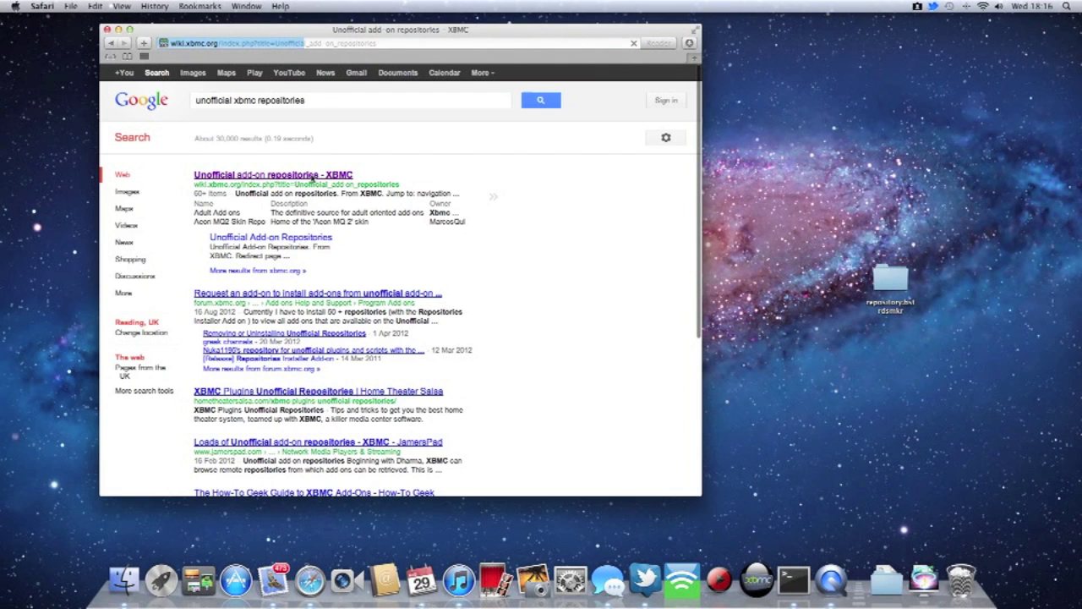
# Browse the Unofficial repositories table, open an installable ZIP link from it and close the browser window.
pyautogui.scroll(-10, 477, 288)
pyautogui.scroll(-3, 477, 287)
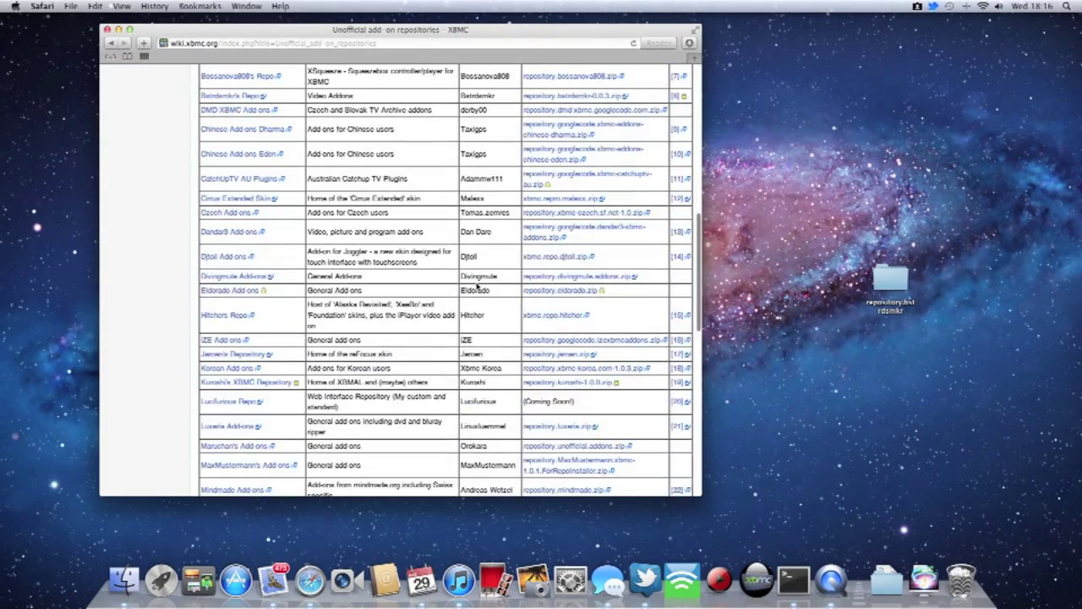
pyautogui.scroll(5, 478, 286)
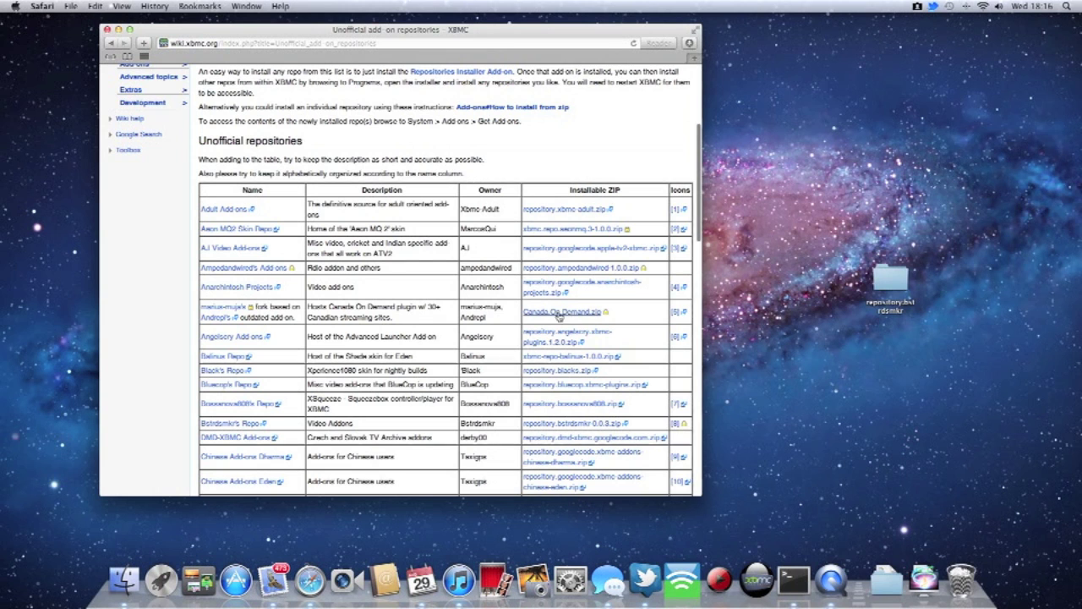
pyautogui.scroll(-5, 415, 316)
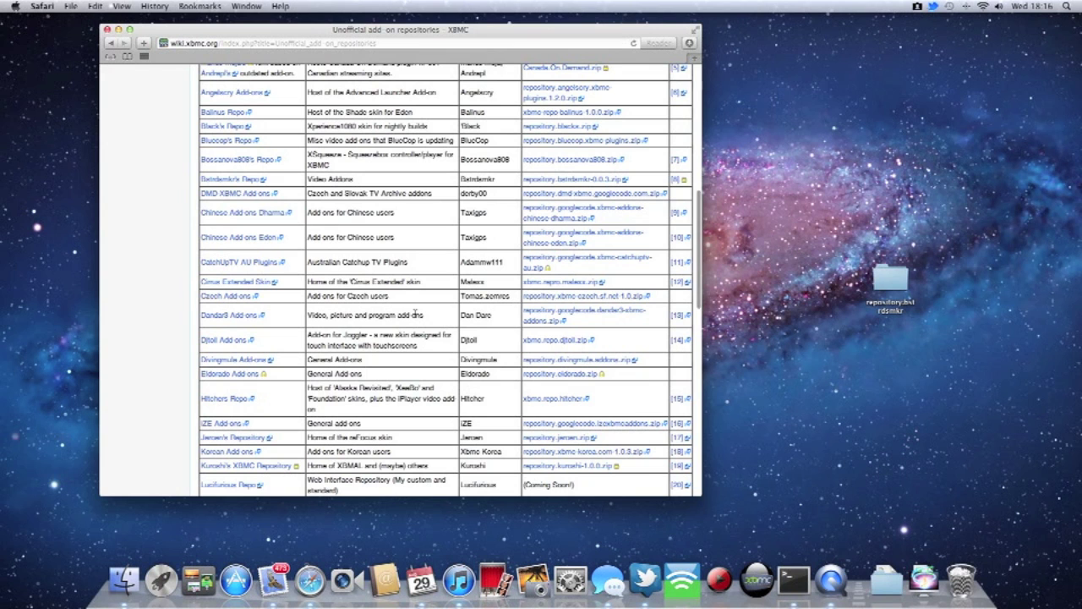
pyautogui.scroll(-4, 247, 294)
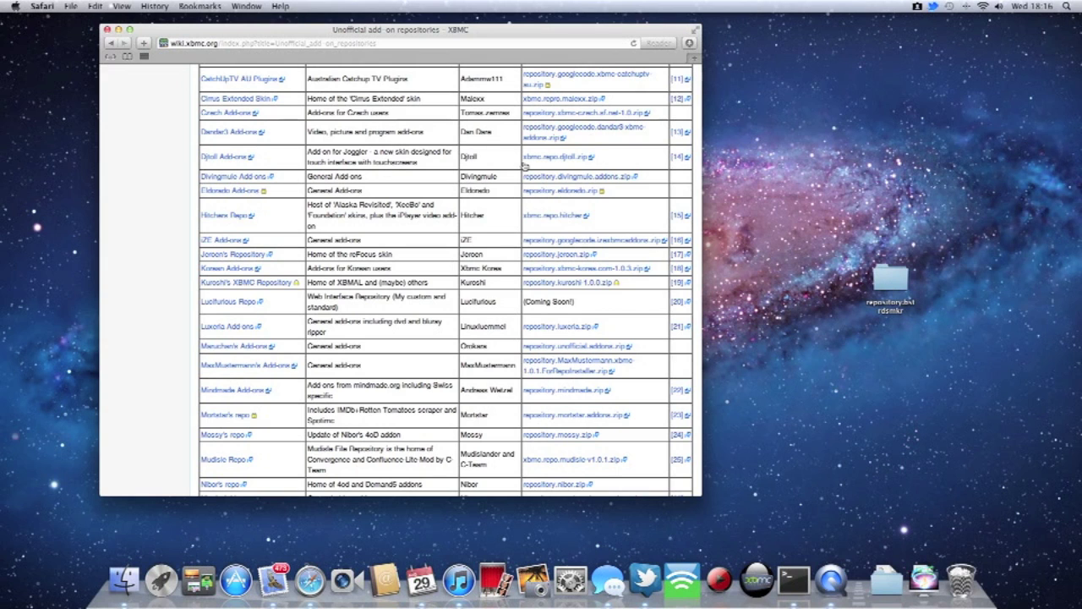
pyautogui.click(579, 161)
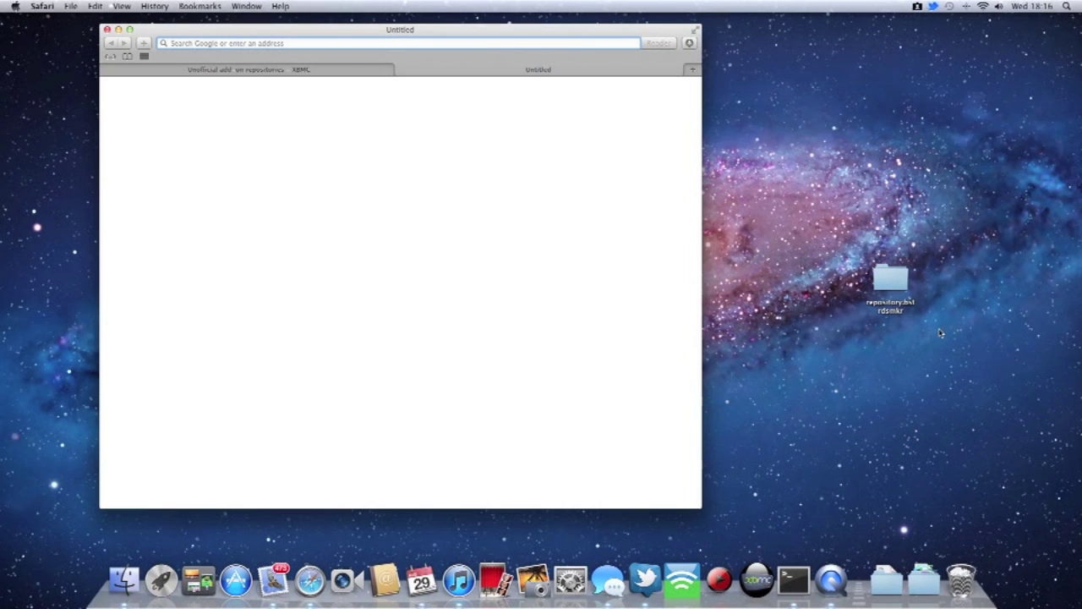
pyautogui.click(107, 30)
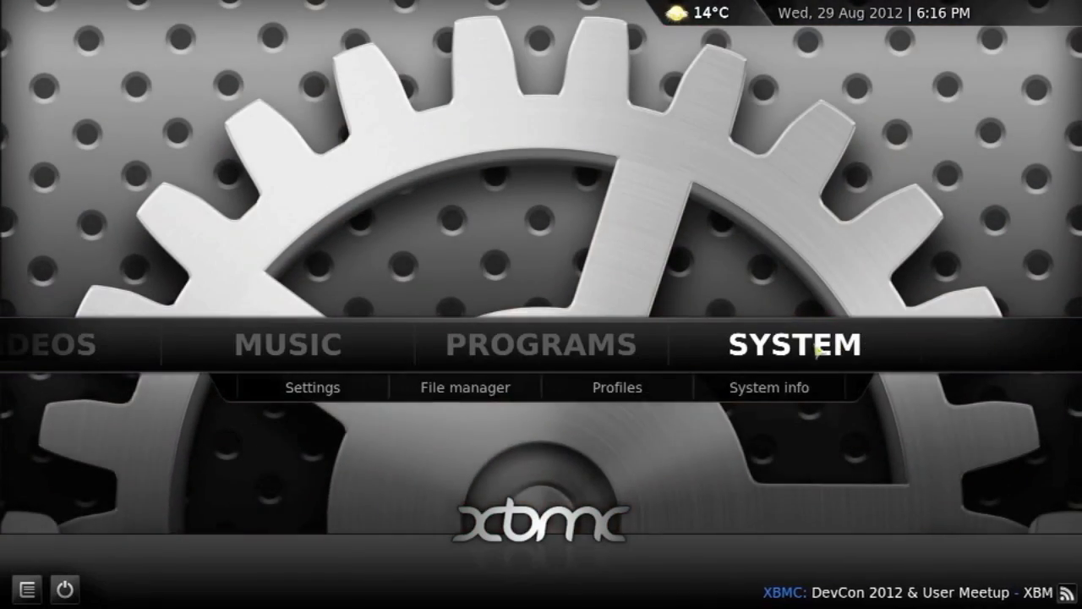
# Switch to XBMC and open the Add-ons section of the system settings.
pyautogui.click(839, 347)
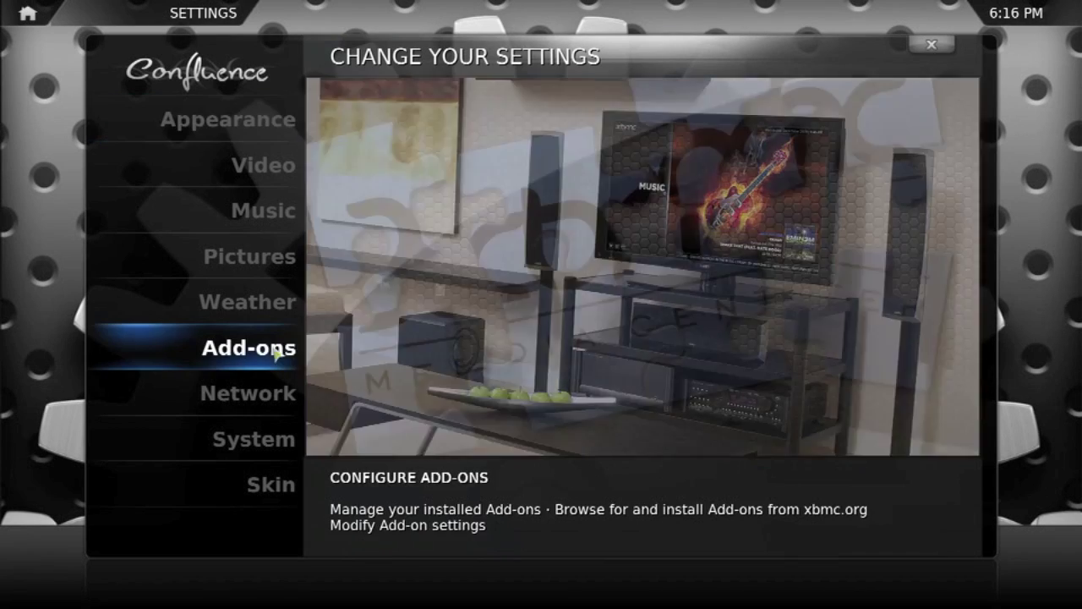
pyautogui.click(273, 350)
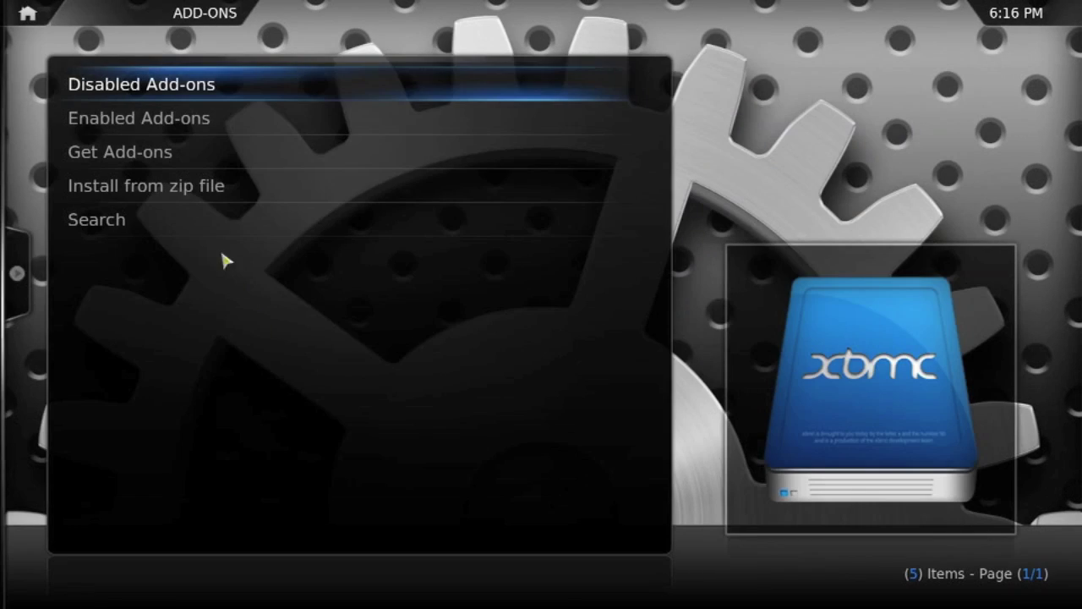
# Browse to the repository.bstrdsmkr folder on the Desktop for a zip file install, and cancel the dialog.
pyautogui.click(193, 194)
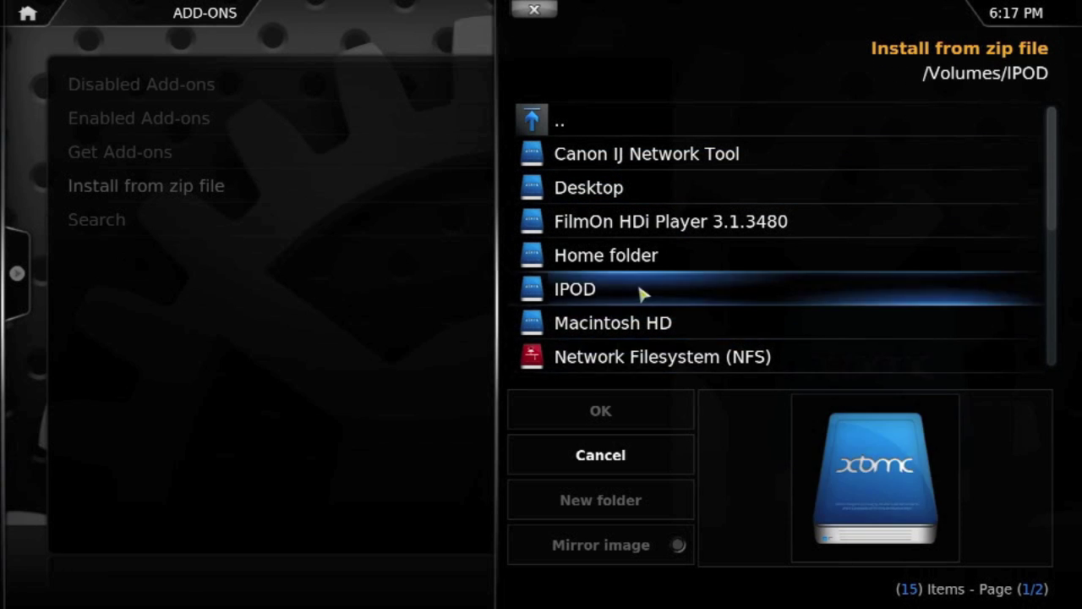
pyautogui.click(603, 194)
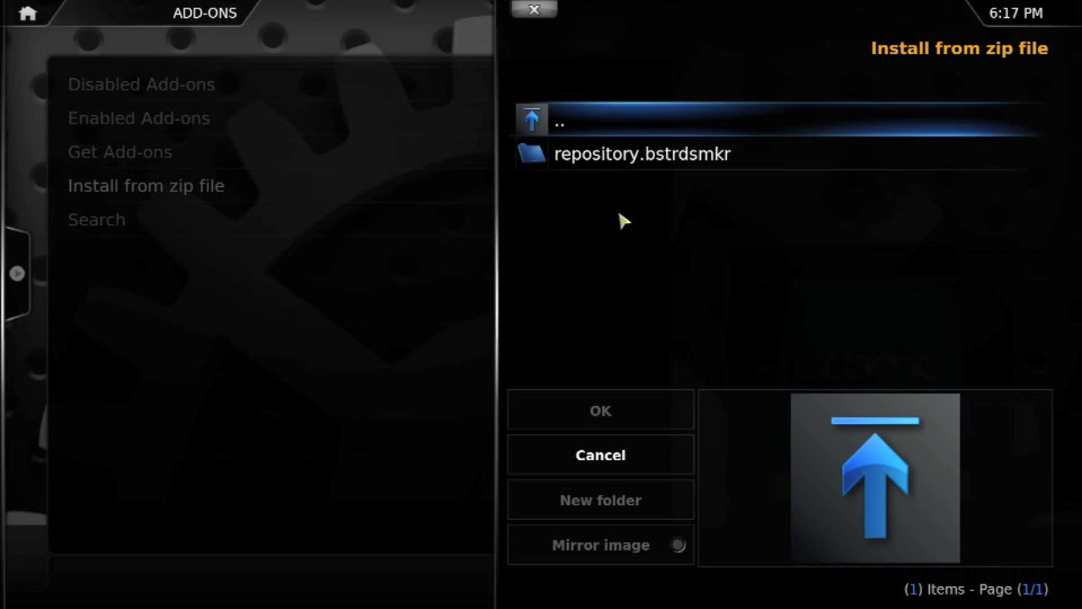
pyautogui.click(638, 161)
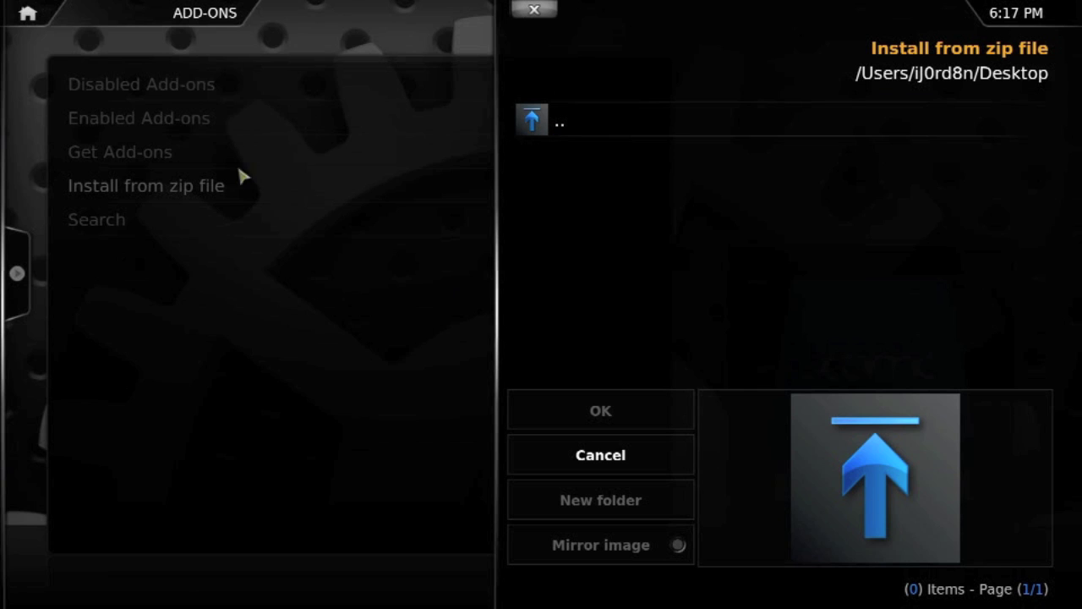
pyautogui.click(542, 13)
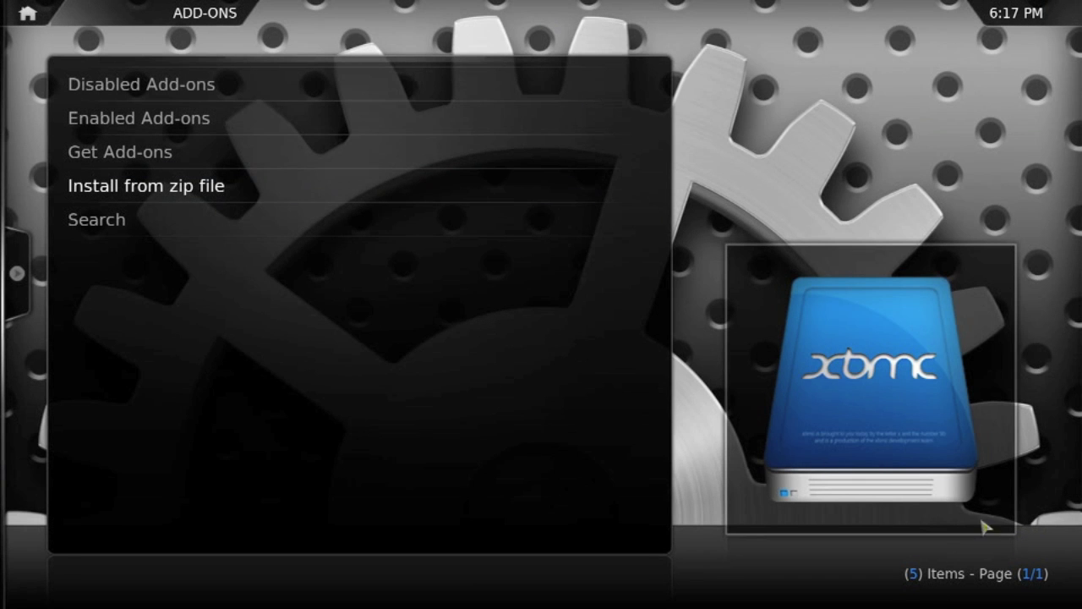
# View the 1Channel Plugin among the video add-ons of Bstrdsmkr's Repository, and return to the home screen.
pyautogui.click(173, 161)
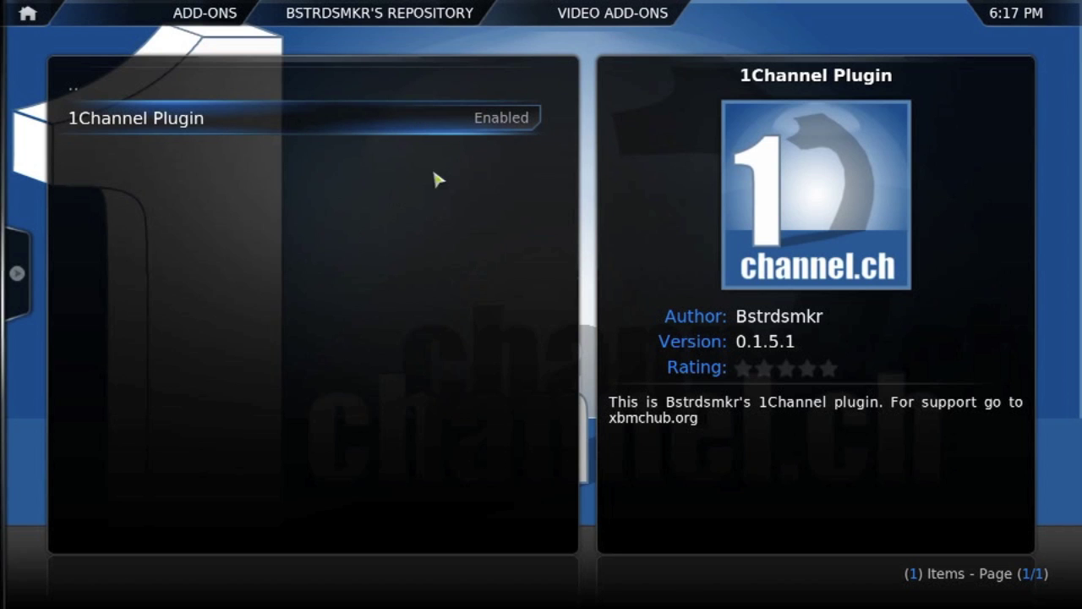
pyautogui.press('BackSpace')
pyautogui.press('BackSpace')
pyautogui.press('BackSpace')
pyautogui.press('BackSpace')
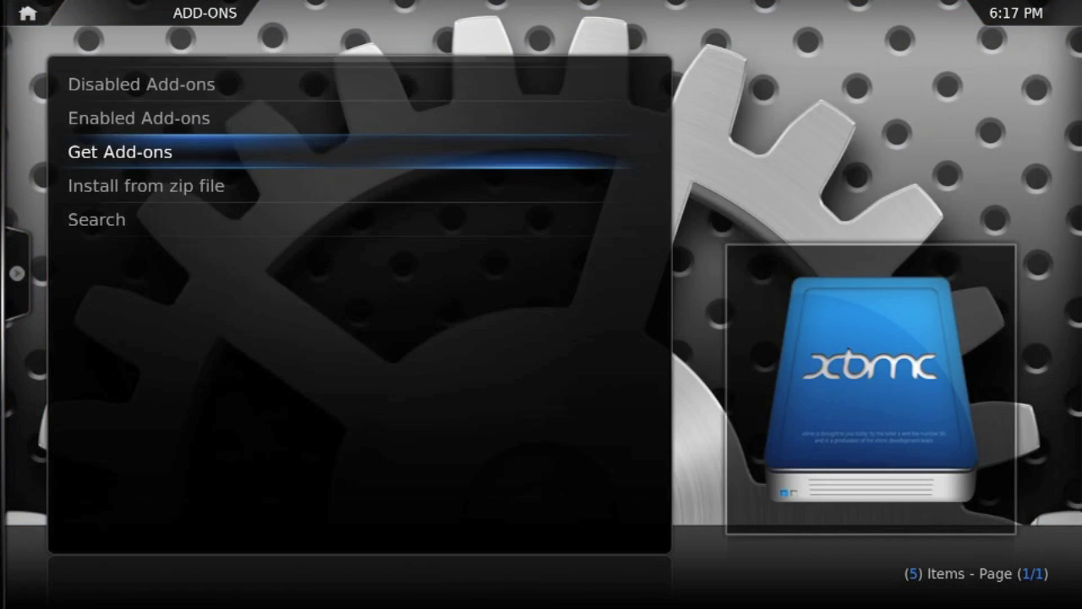
pyautogui.press('BackSpace')
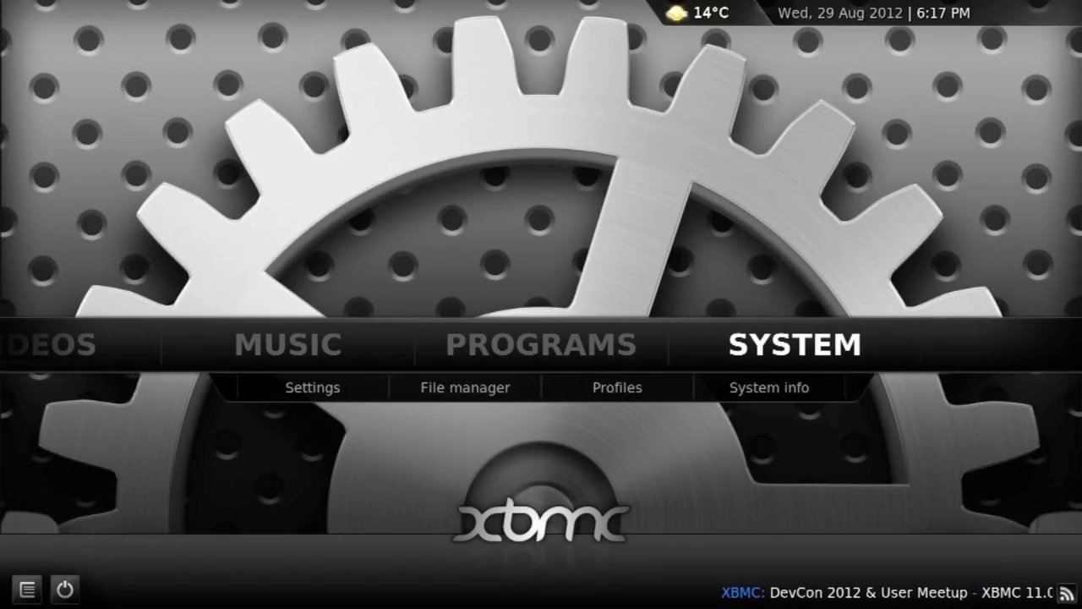
# Open the 1Channel video add-on and list its Featured movies.
pyautogui.moveTo(500, 367)
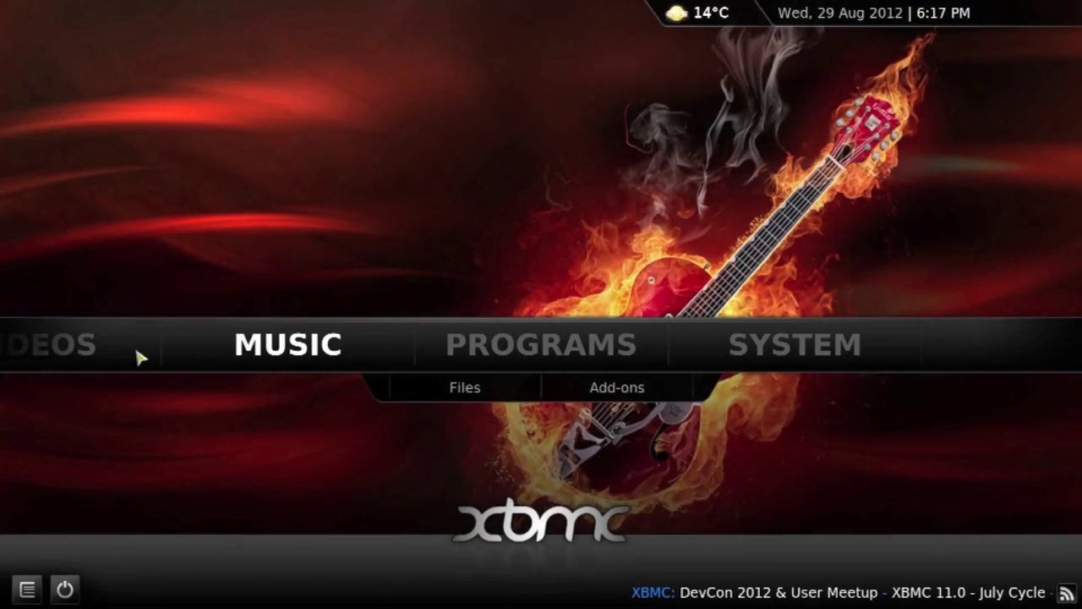
pyautogui.moveTo(76, 356)
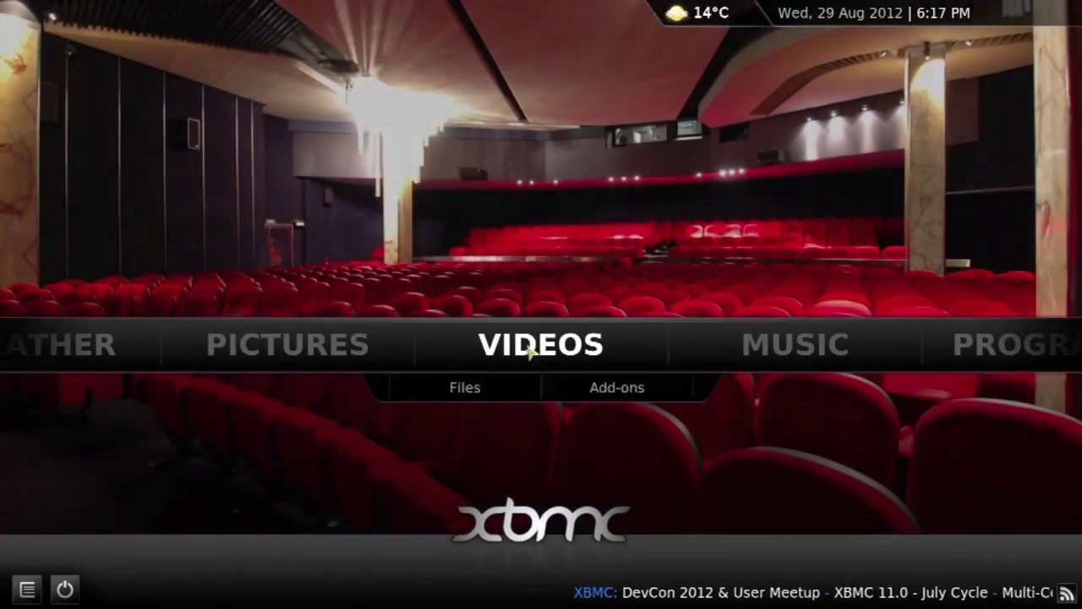
pyautogui.click(527, 353)
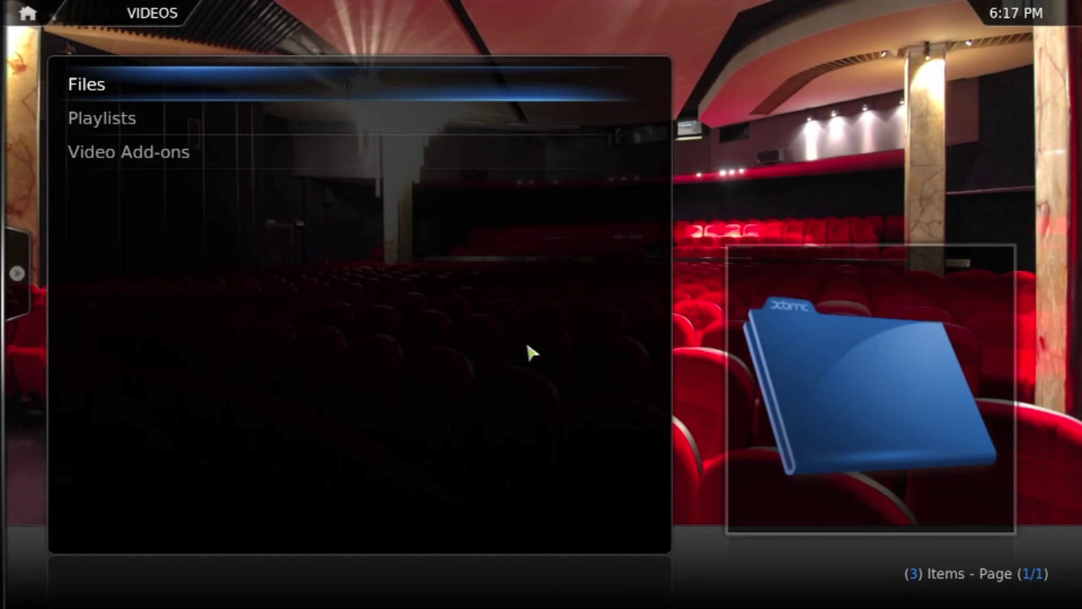
pyautogui.click(191, 159)
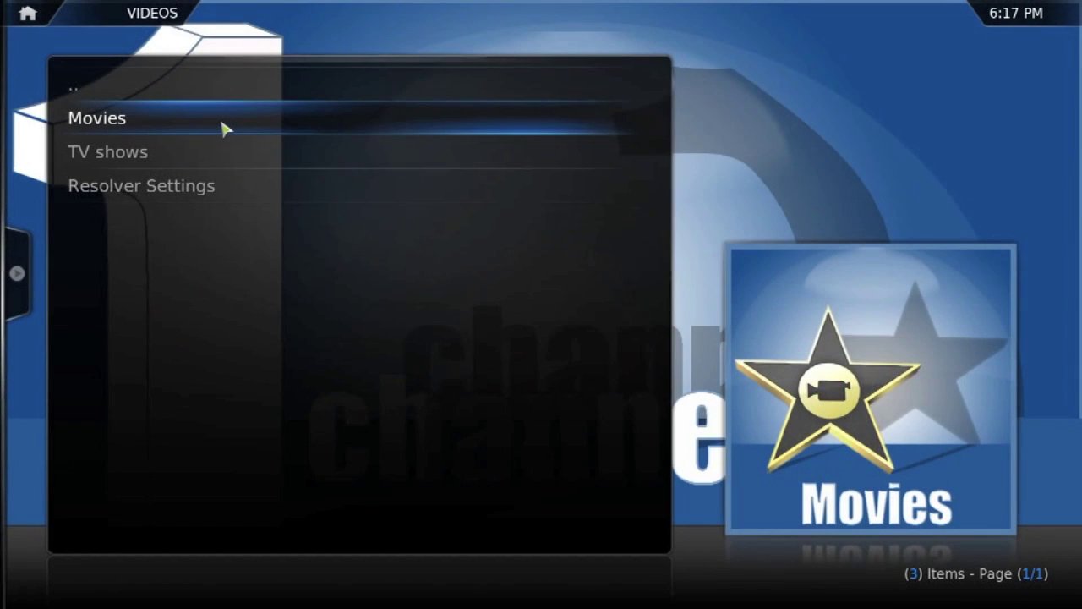
pyautogui.click(226, 129)
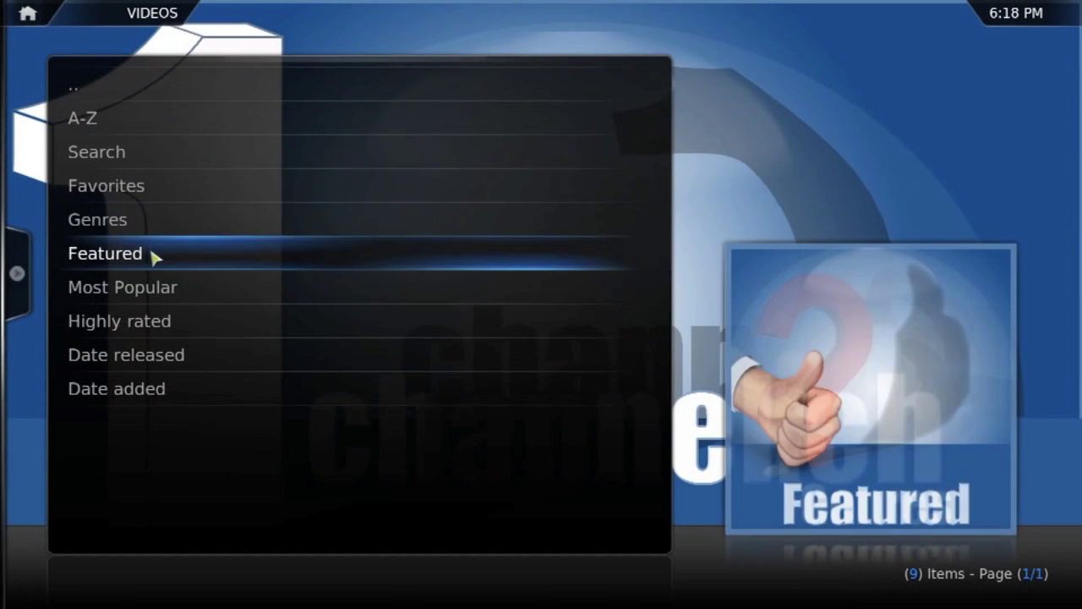
pyautogui.click(104, 253)
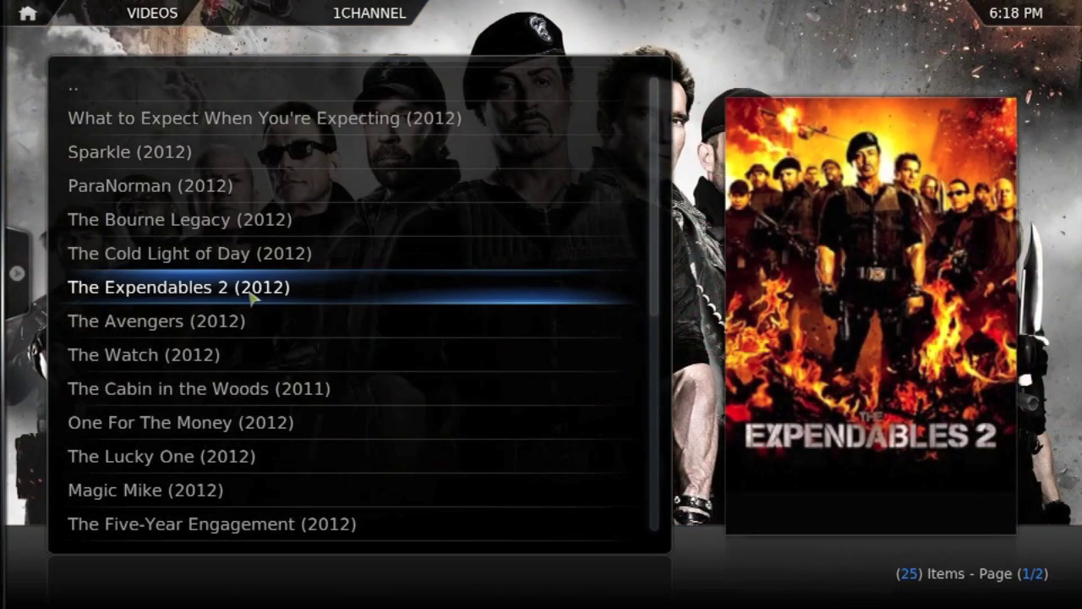
# Play The Expendables 2 (2012) using the filenuke.com stream with 22663 views.
pyautogui.click(251, 296)
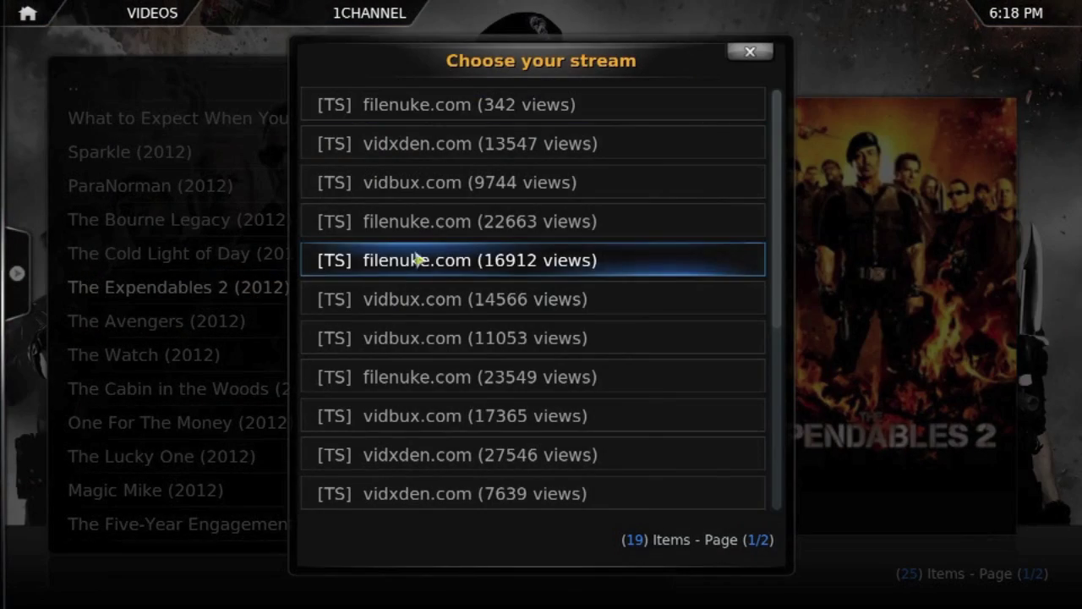
pyautogui.click(510, 221)
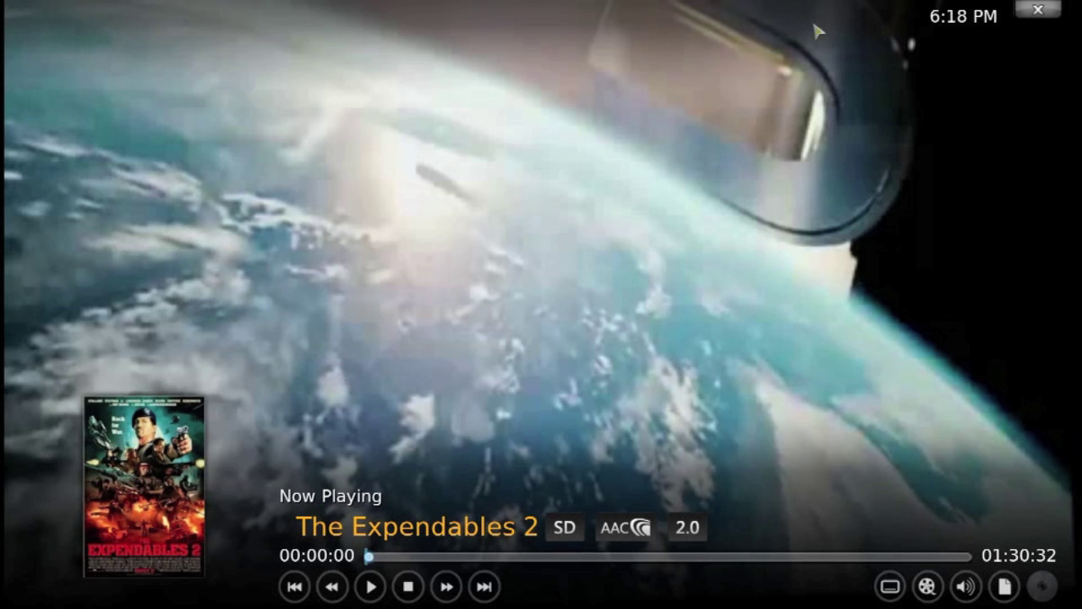
pyautogui.click(371, 586)
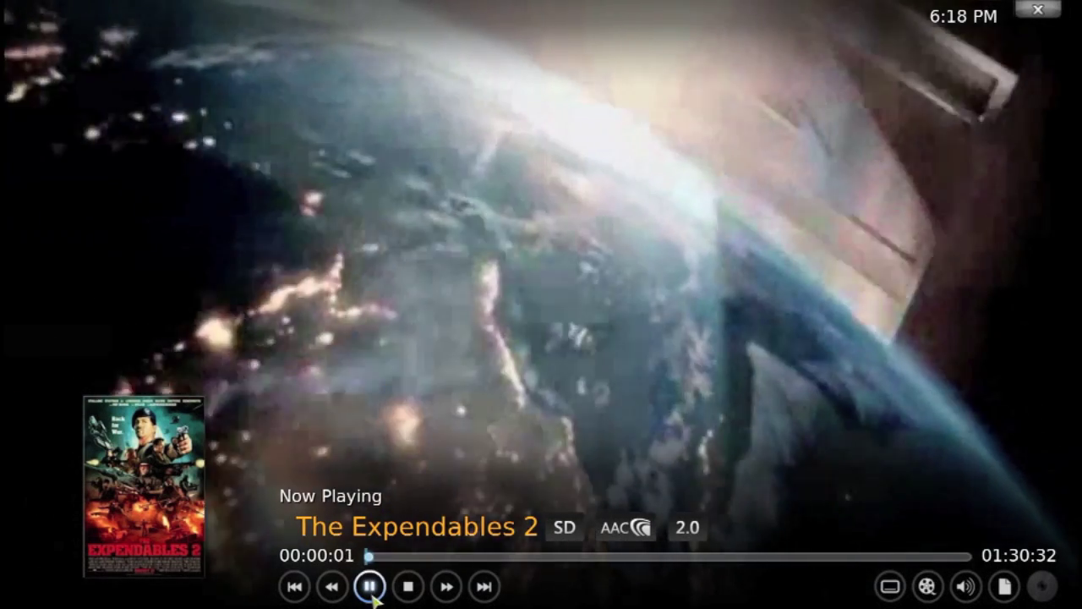